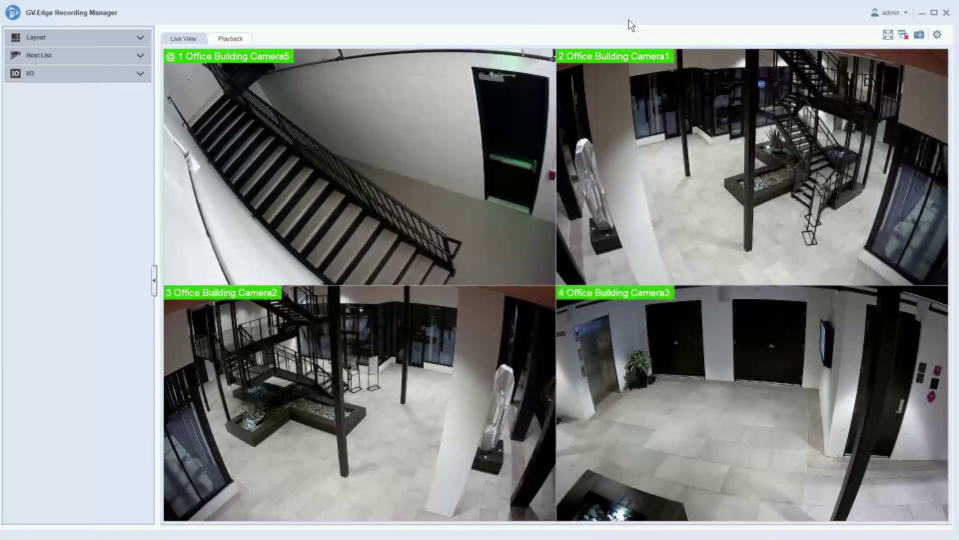
Load the Default Layout and place a Scan Window in its first cell, declining automatic assignment of all cameras.
click(56, 38)
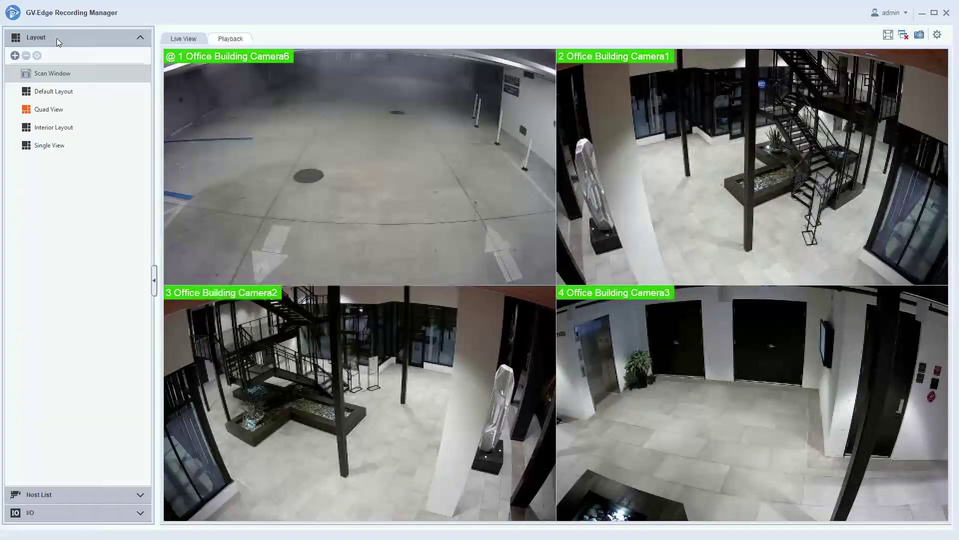
click(76, 95)
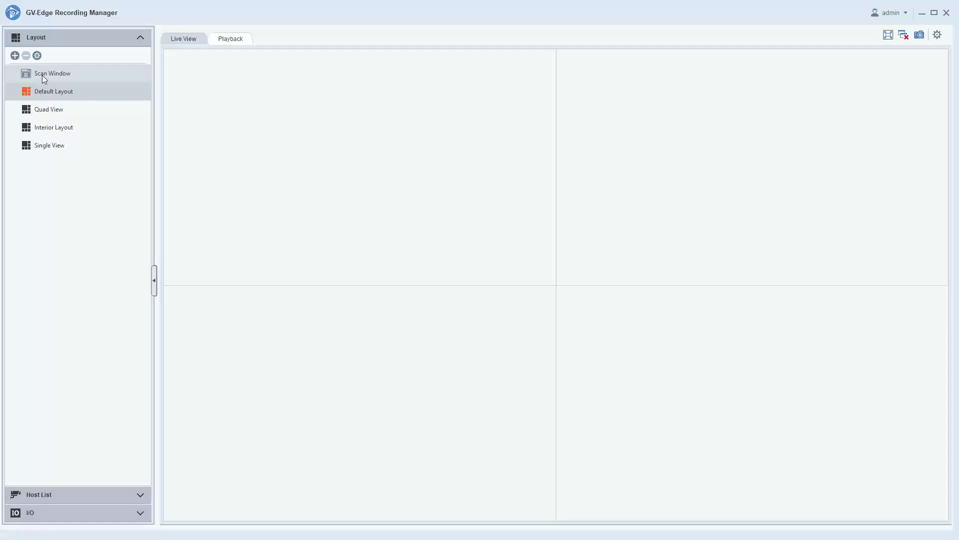
drag(42, 75, 258, 128)
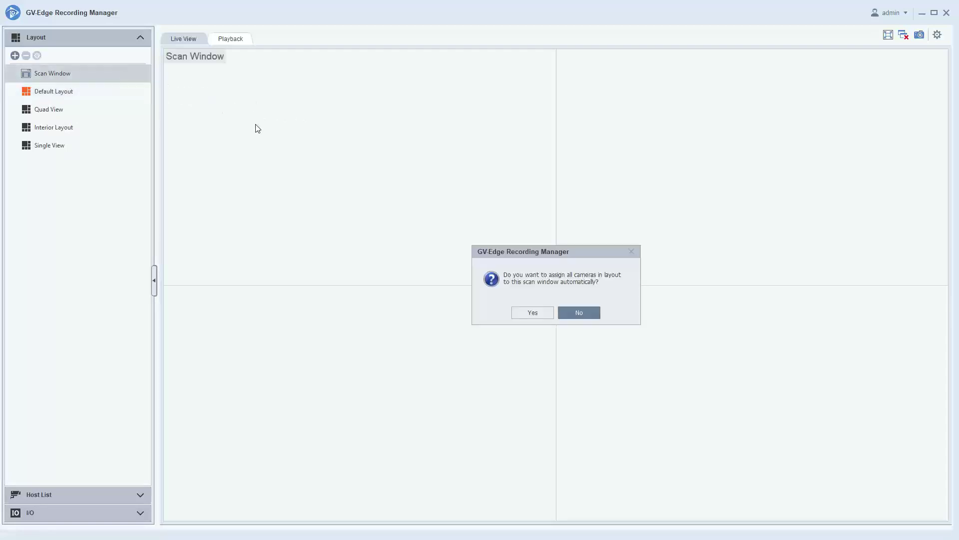
click(574, 313)
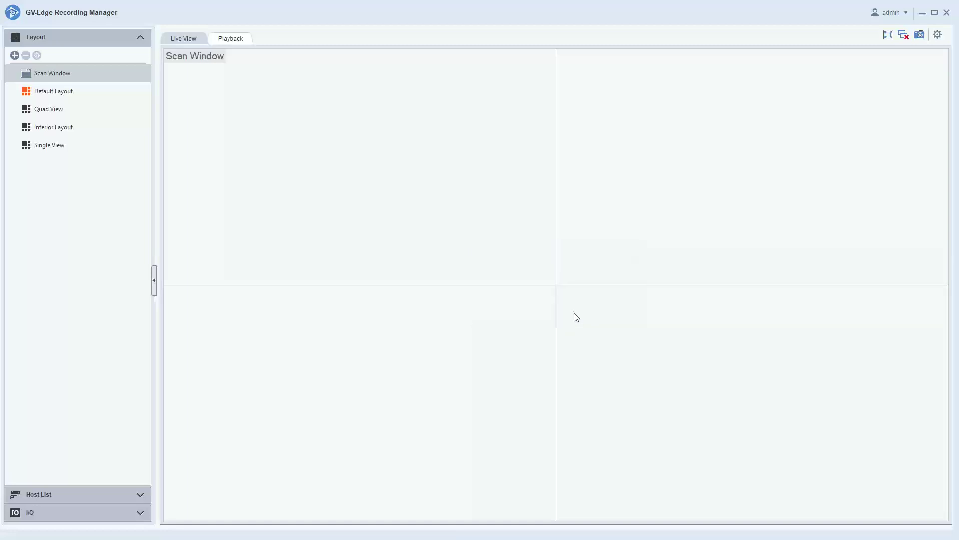
Assign Office Building Camera1 to cell 2, Camera2 to cell 4 and Camera3 to cell 3 of the layout.
click(115, 40)
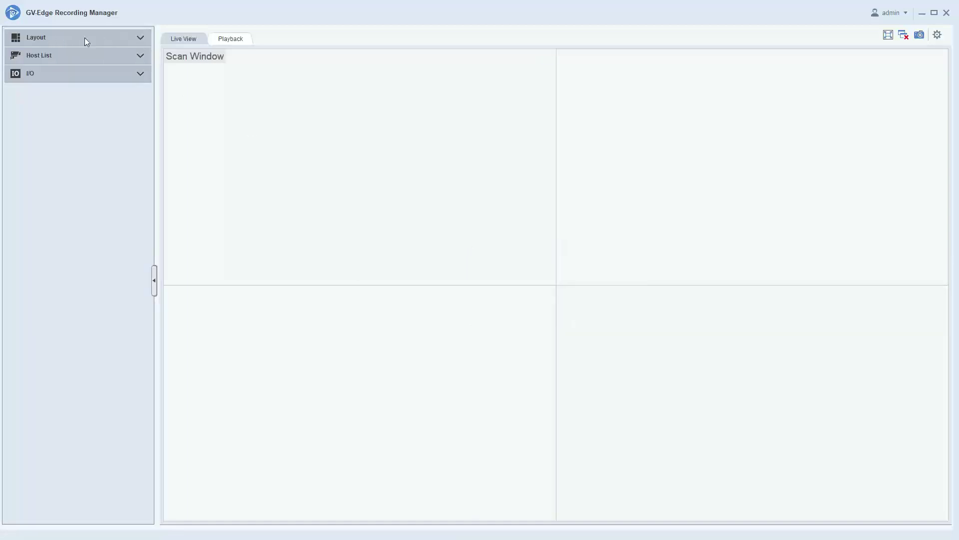
click(52, 56)
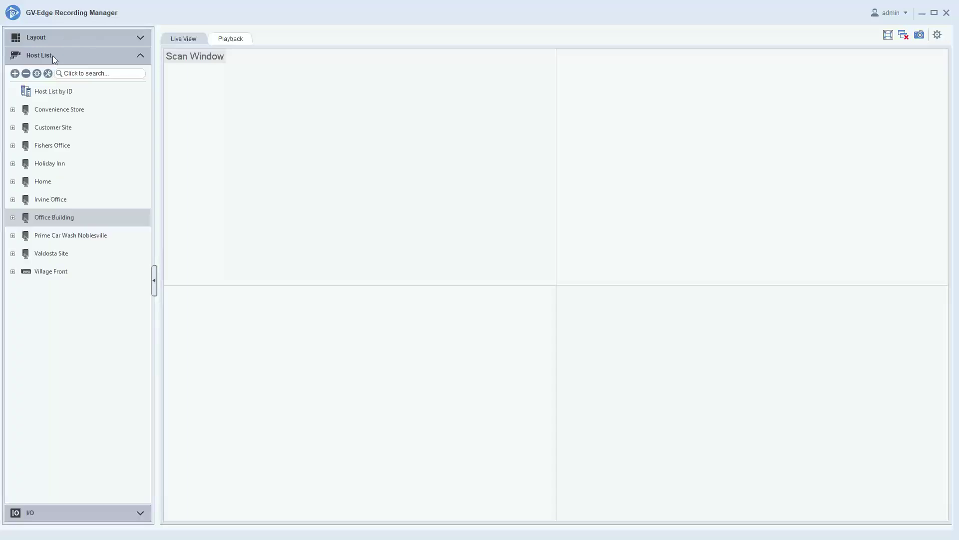
click(13, 218)
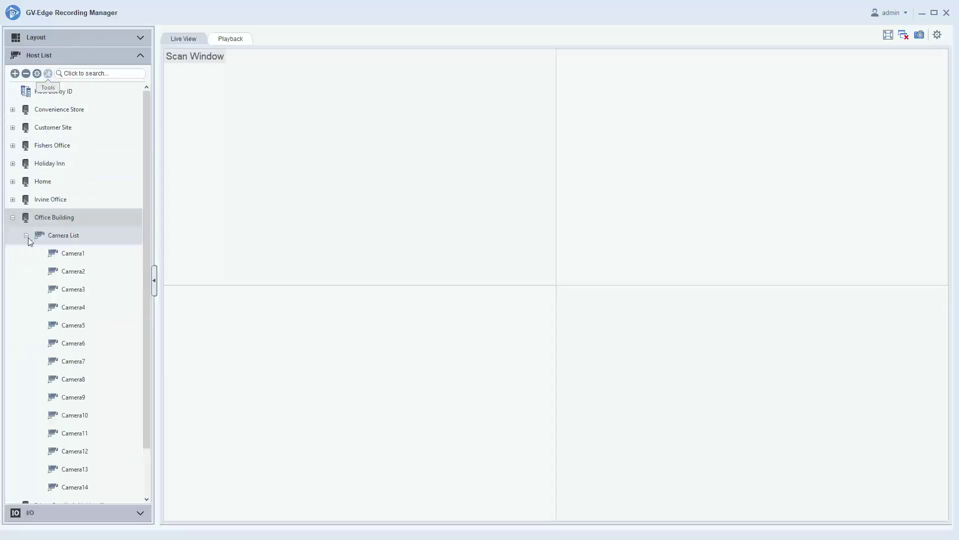
click(26, 235)
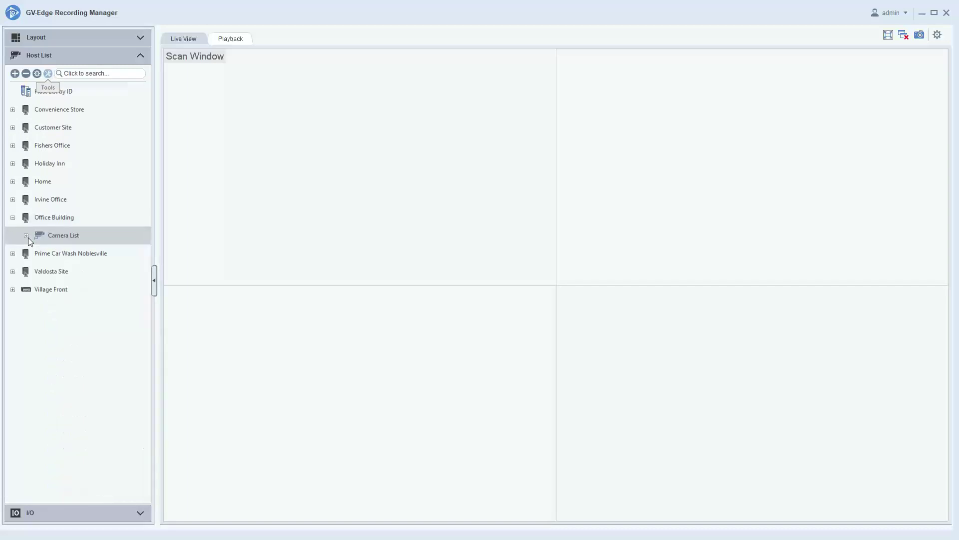
click(27, 236)
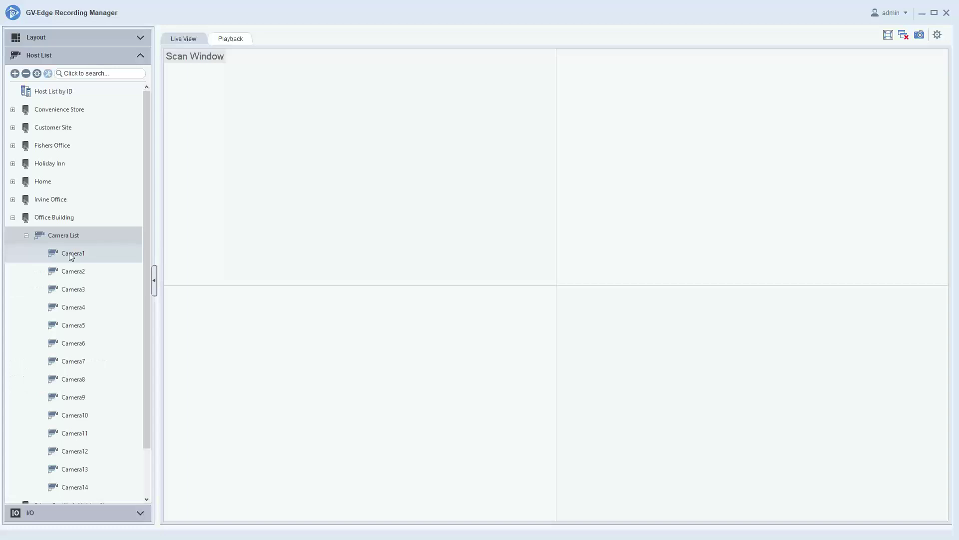
drag(70, 256, 652, 168)
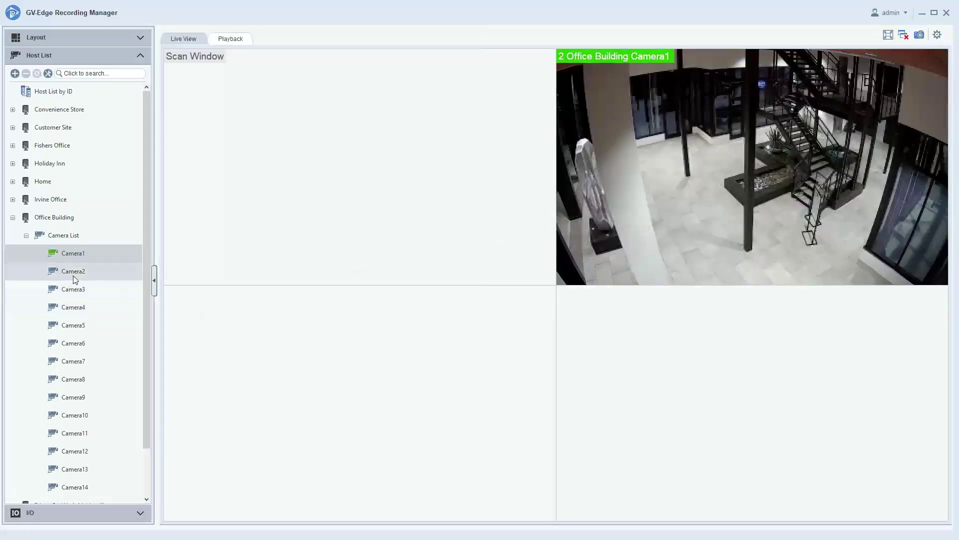
drag(75, 278, 626, 373)
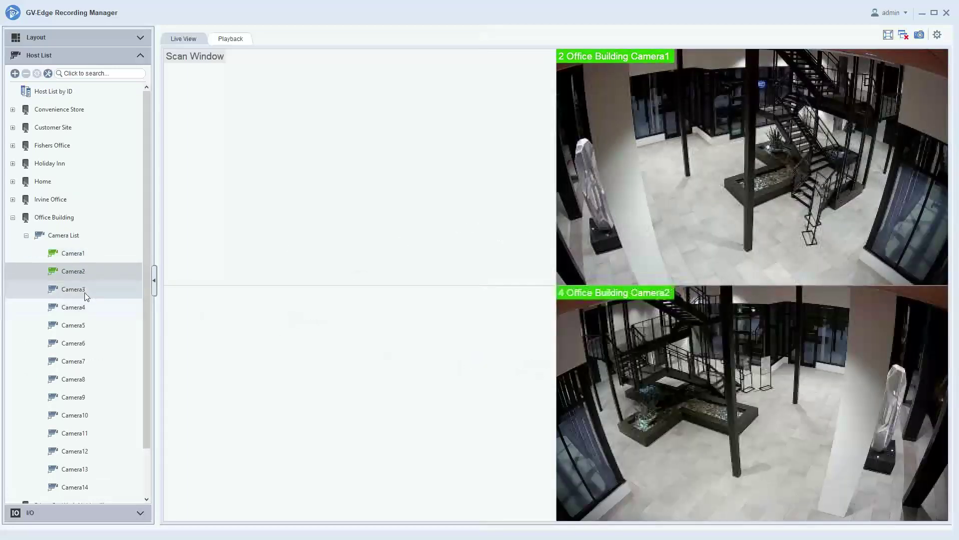
drag(86, 295, 310, 373)
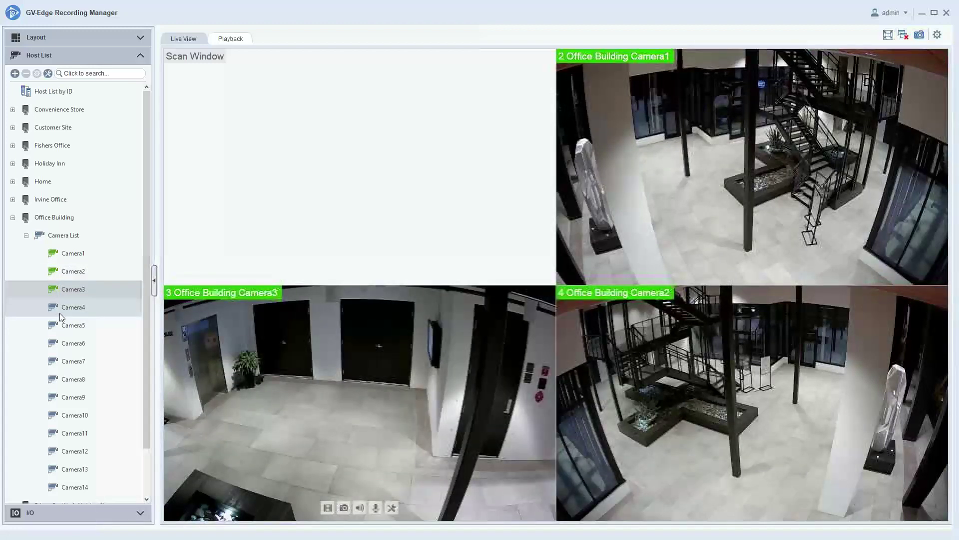
Add Office Building Camera4, Camera5, Camera6 and Camera7 to the scan window in cell 1.
drag(60, 316, 293, 199)
drag(82, 325, 262, 226)
drag(68, 347, 314, 206)
drag(66, 371, 310, 211)
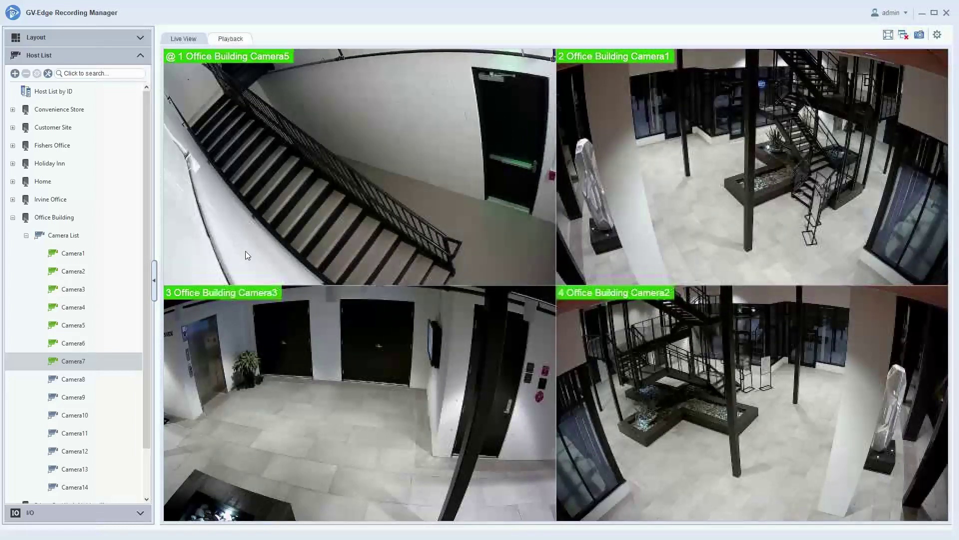
Review the scan window's properties, checking the camera order and Camera5's display interval, and close them without changes.
mouse_move(314, 261)
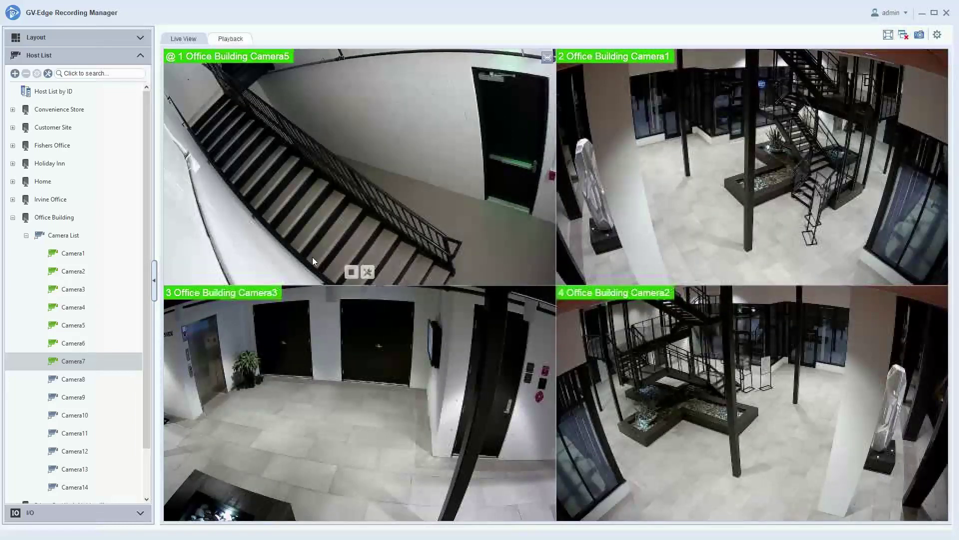
click(369, 272)
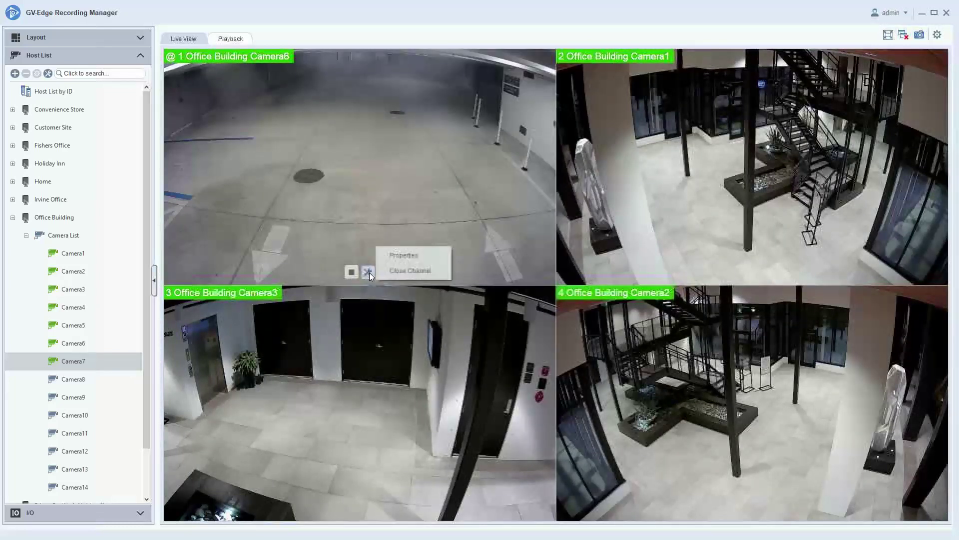
click(397, 256)
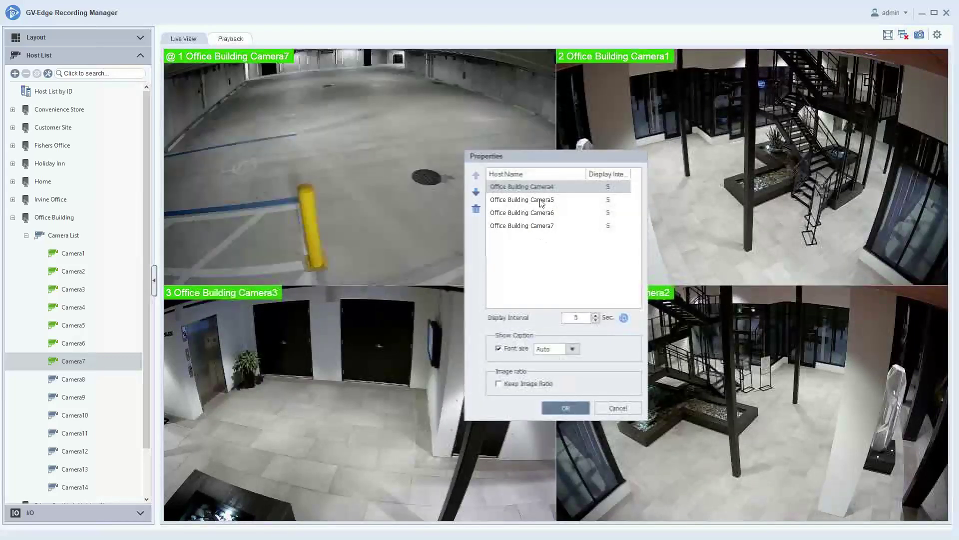
click(520, 202)
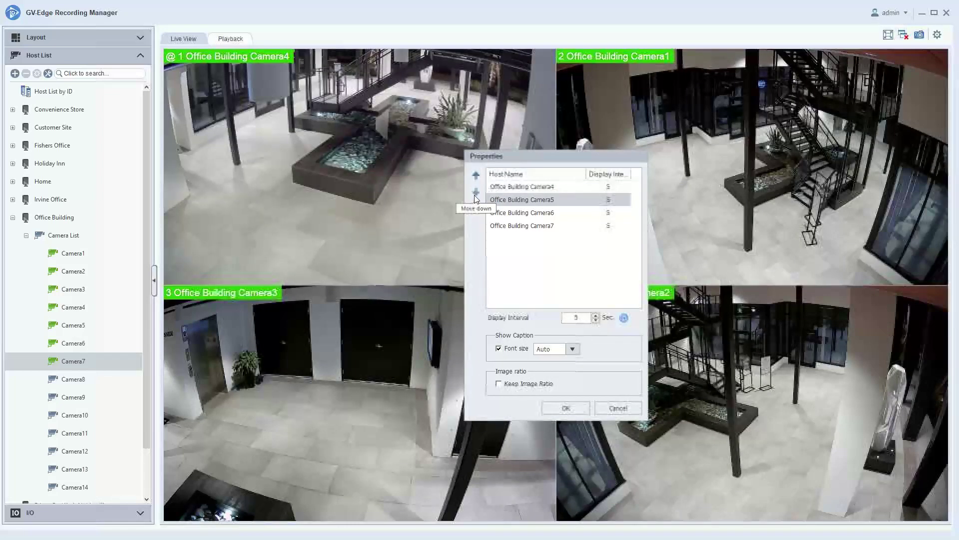
click(577, 318)
double_click(577, 317)
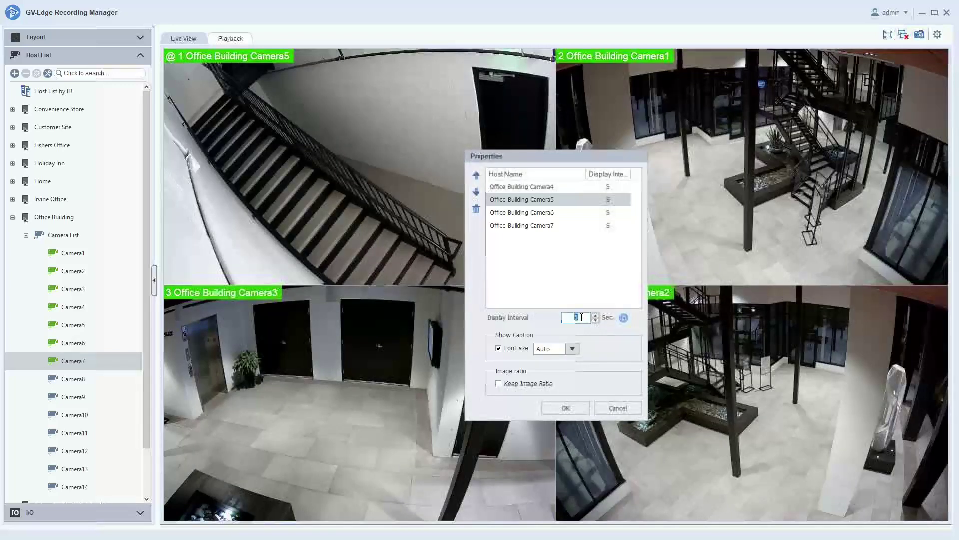
click(569, 408)
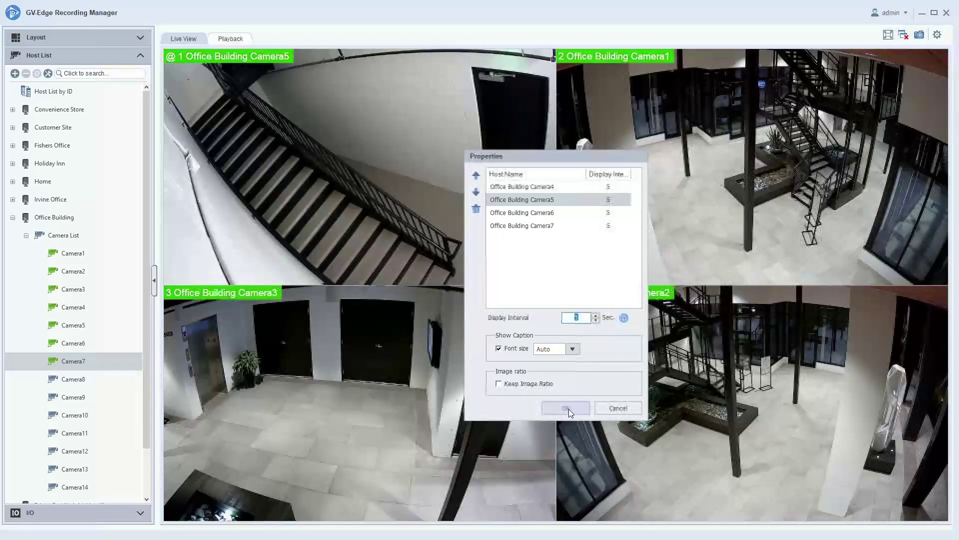
click(622, 408)
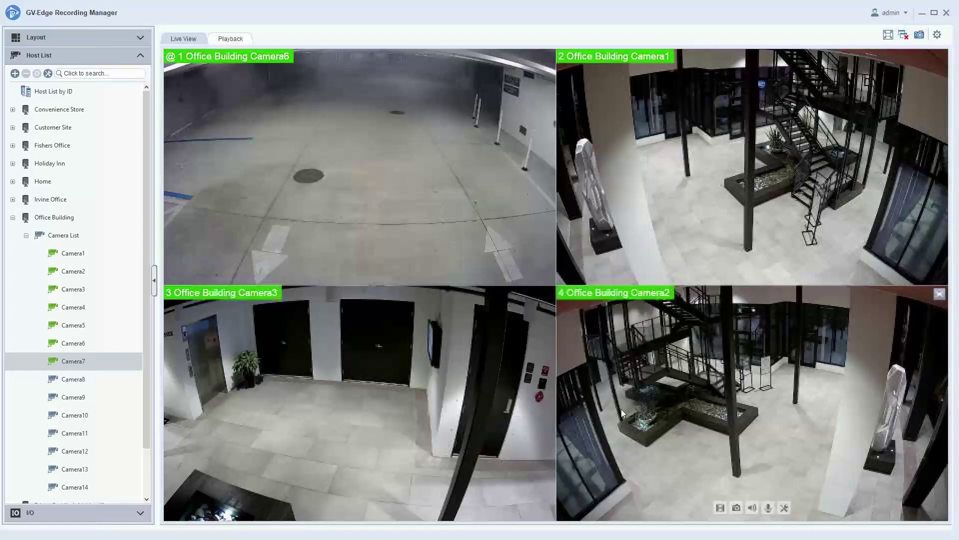
Load the Single View layout and place a Scan Window in its only cell, declining automatic camera assignment.
click(62, 56)
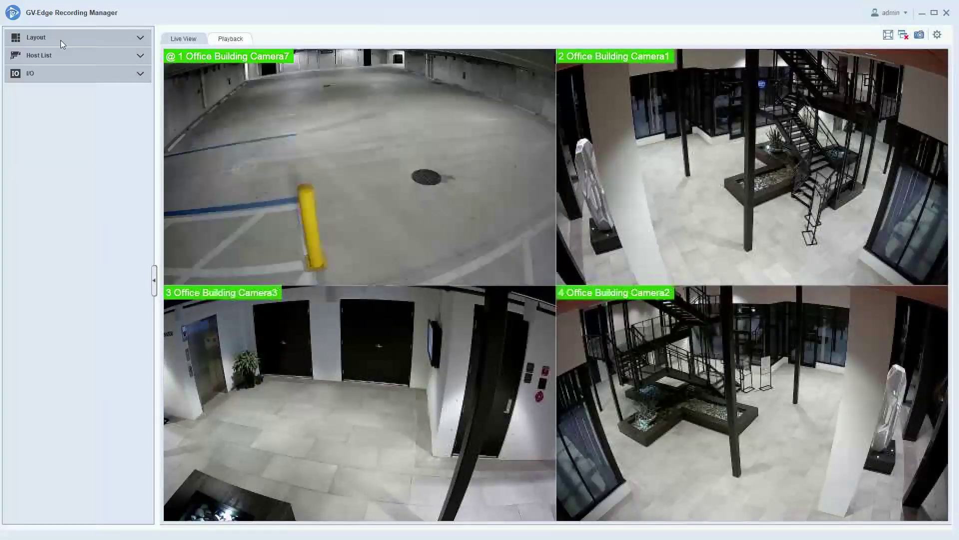
click(61, 40)
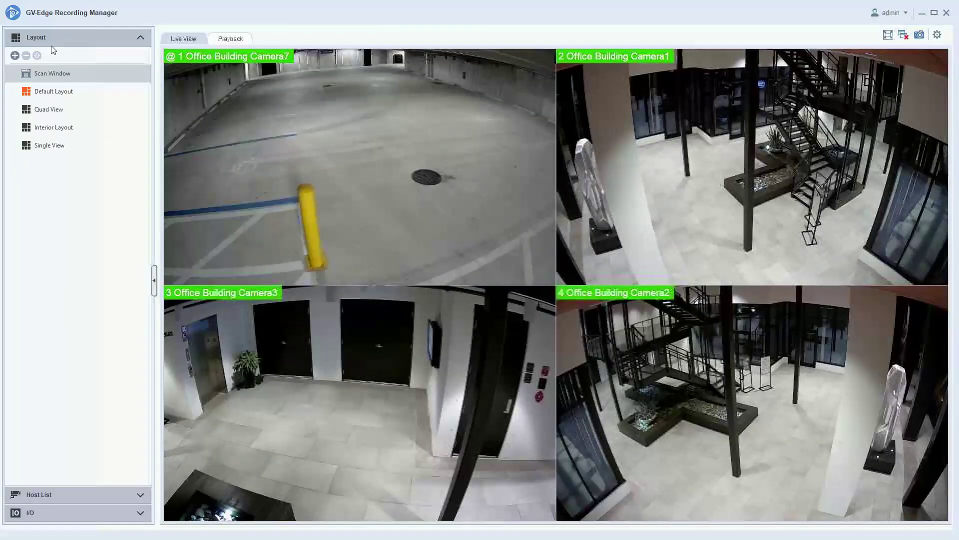
click(49, 145)
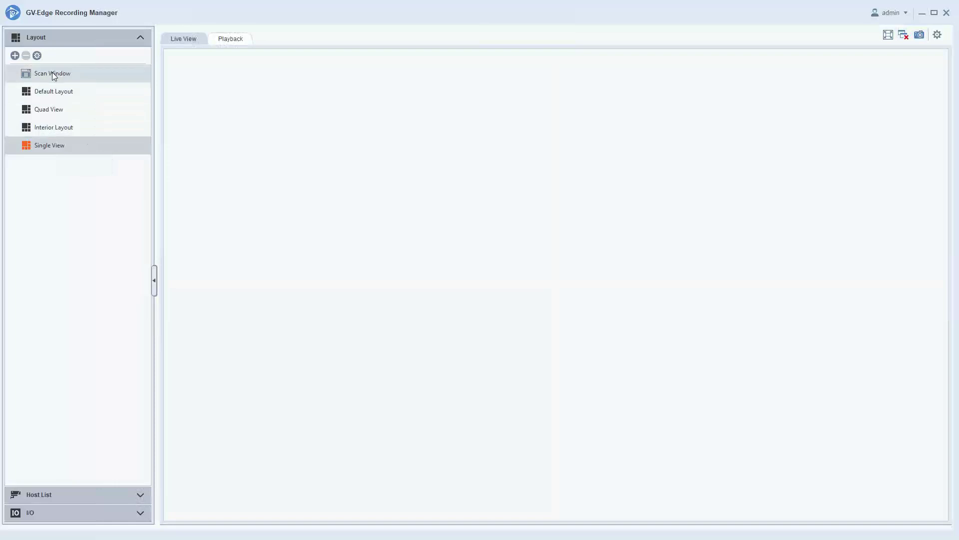
drag(52, 74, 399, 167)
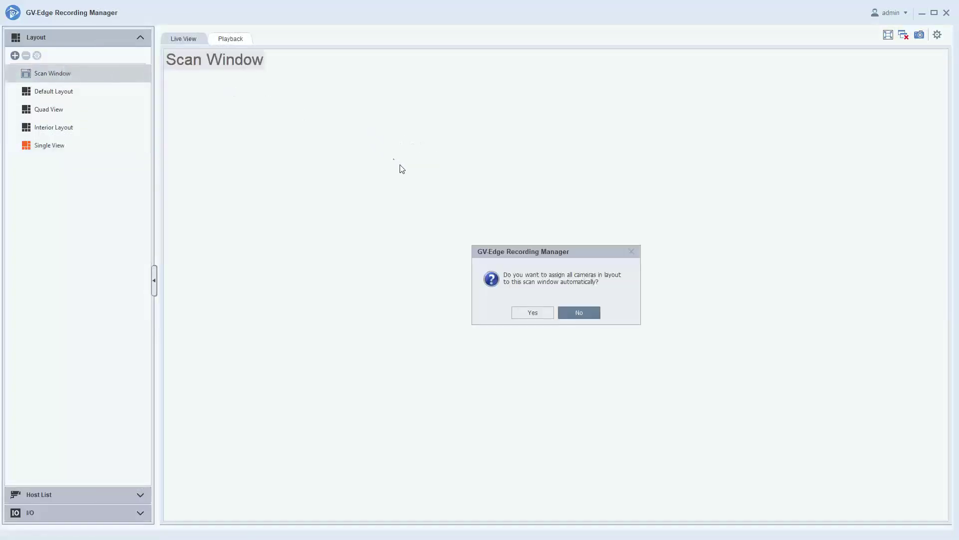
click(579, 314)
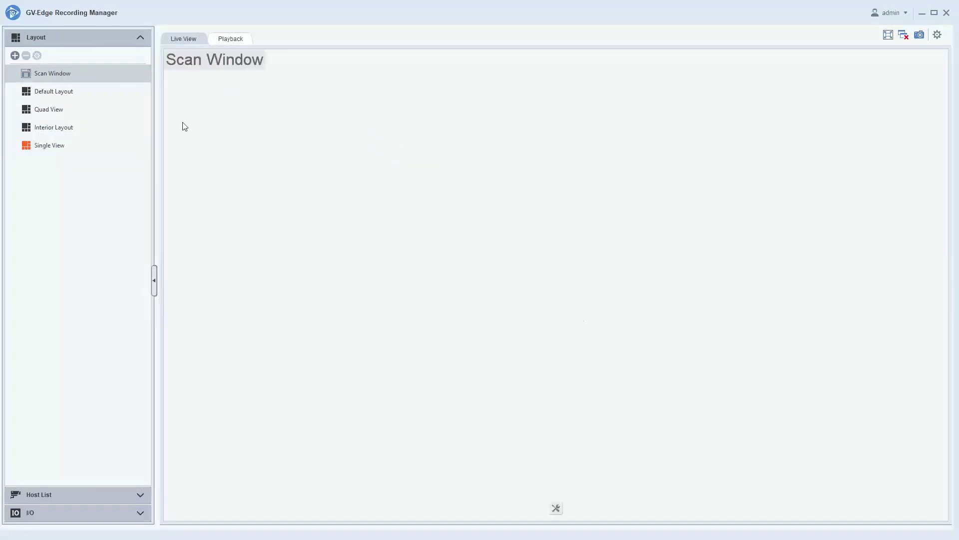
Add Office Building Camera1, Camera2 and Camera3 to the Single View scan window.
click(83, 39)
click(44, 55)
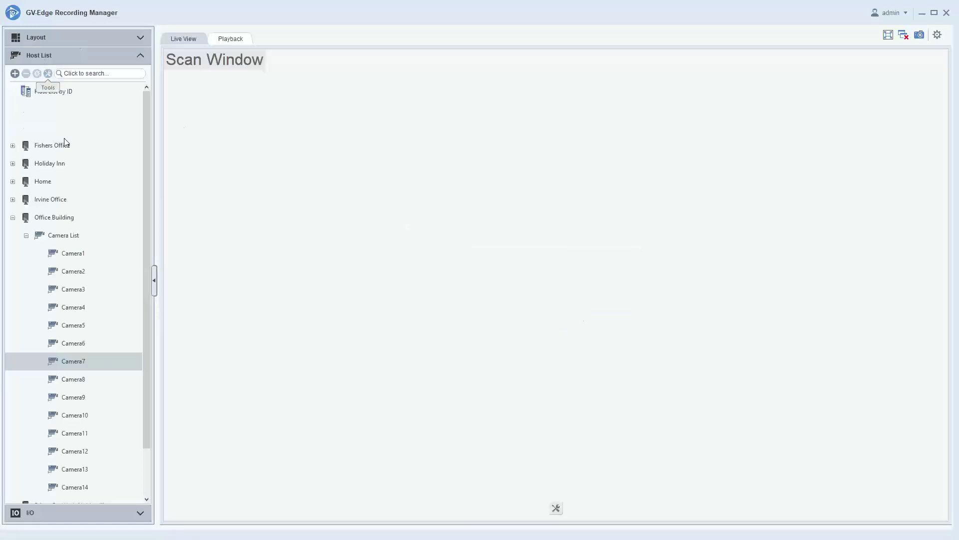
drag(70, 253, 395, 232)
drag(73, 289, 507, 242)
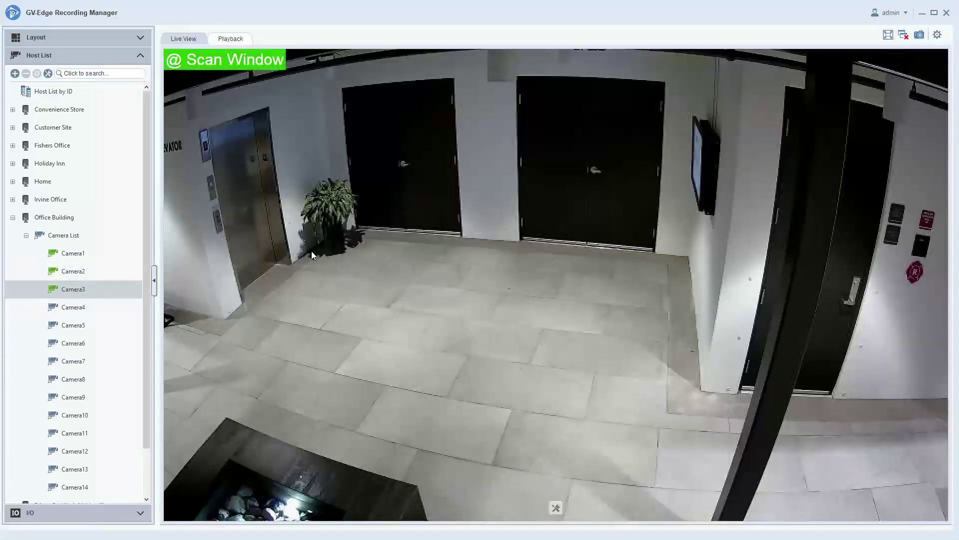